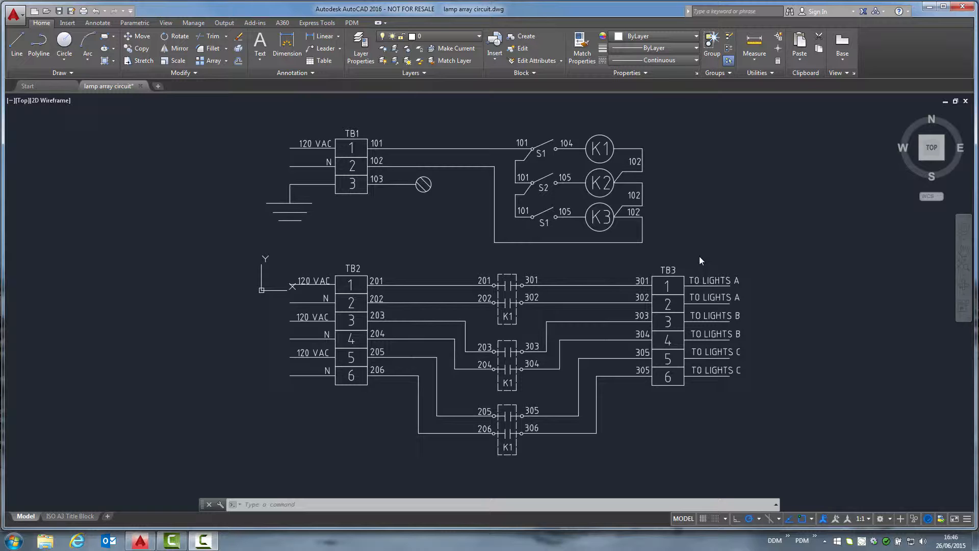
# - Start saving the lamp array circuit drawing to the PDM system and generate an automatic number as its name
pyautogui.click(352, 22)
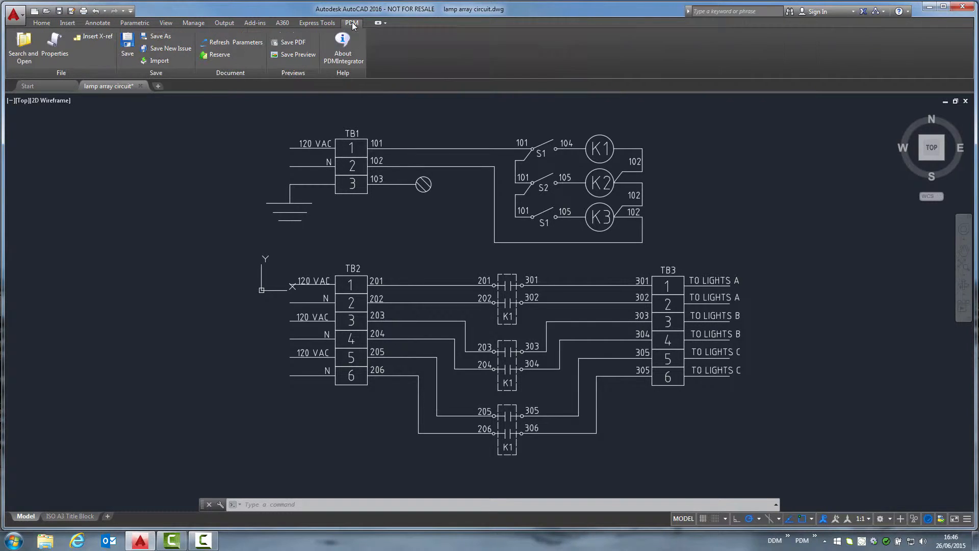
pyautogui.click(128, 41)
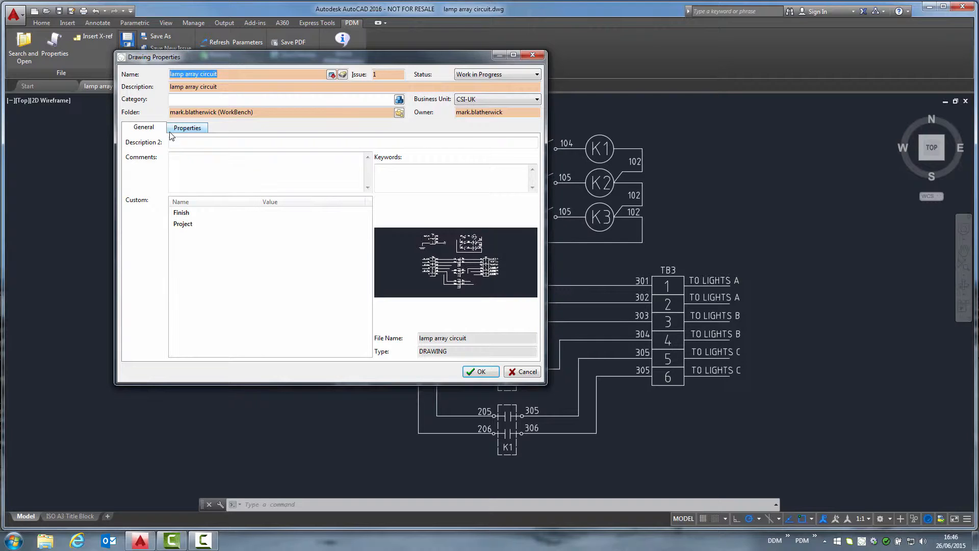
pyautogui.click(340, 75)
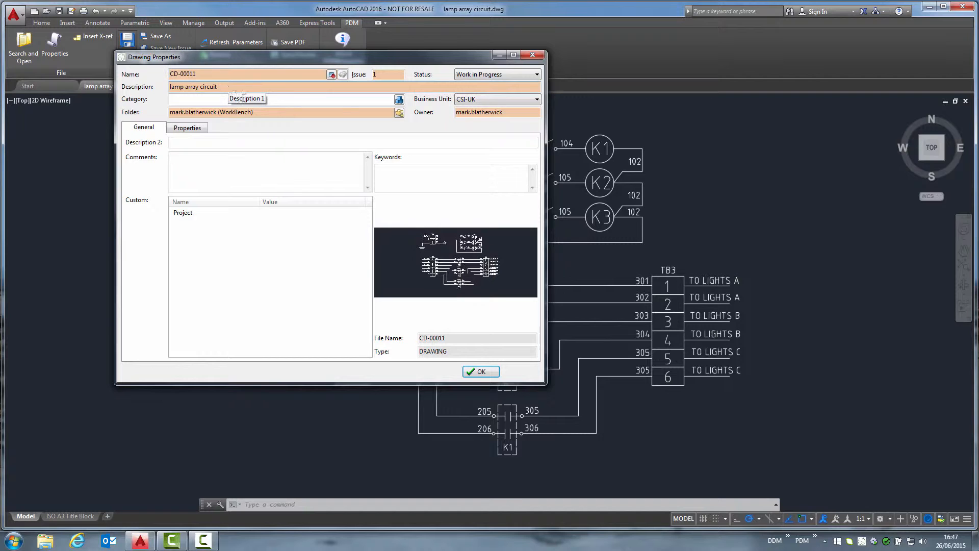
# - Assign the drawing to the Wiring Diagrams category under Electical Drawings, complete the save and dismiss the summary report
pyautogui.click(399, 100)
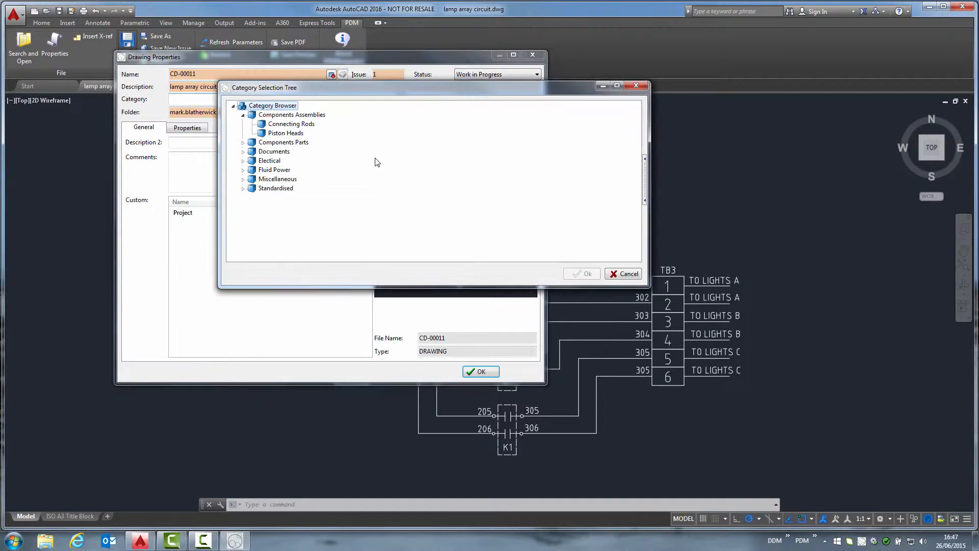
pyautogui.click(243, 161)
pyautogui.click(252, 170)
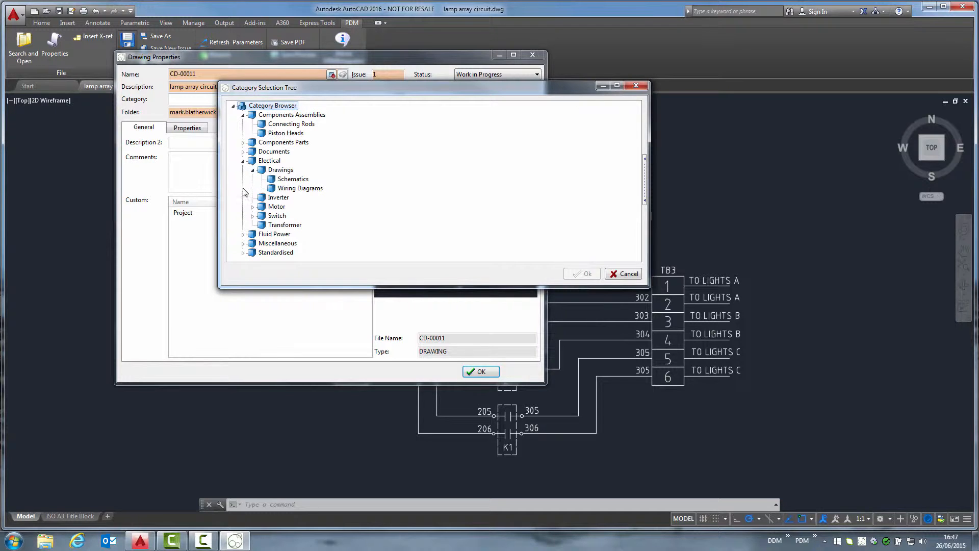
pyautogui.click(300, 188)
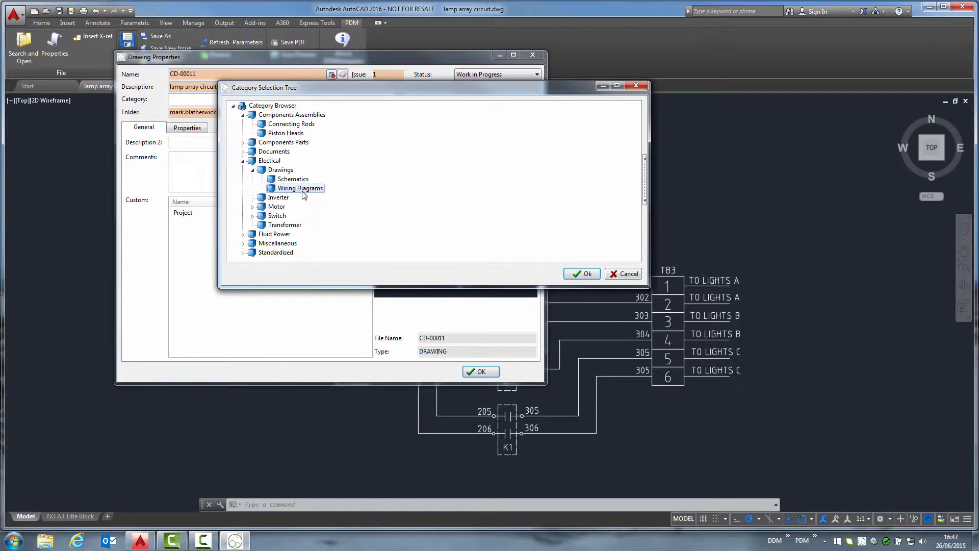
pyautogui.click(582, 274)
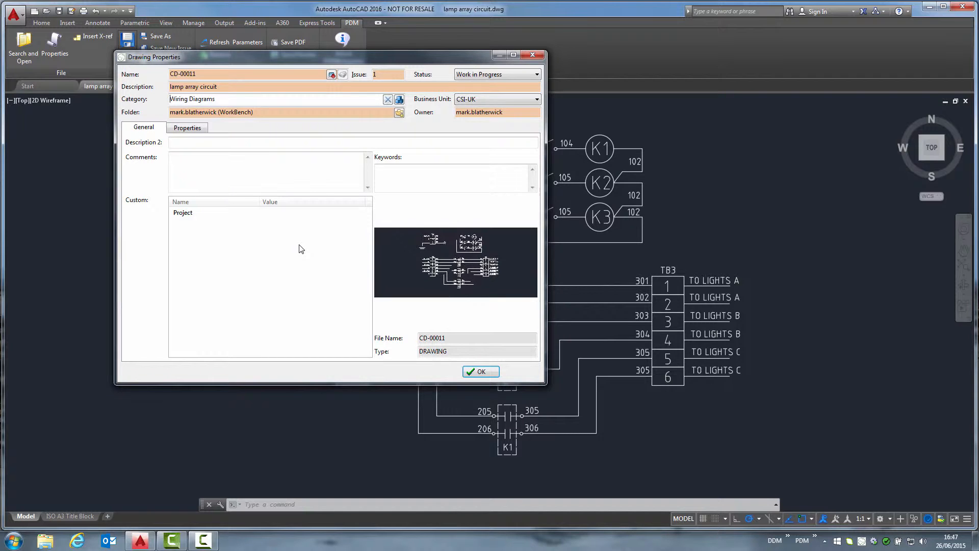
pyautogui.click(480, 372)
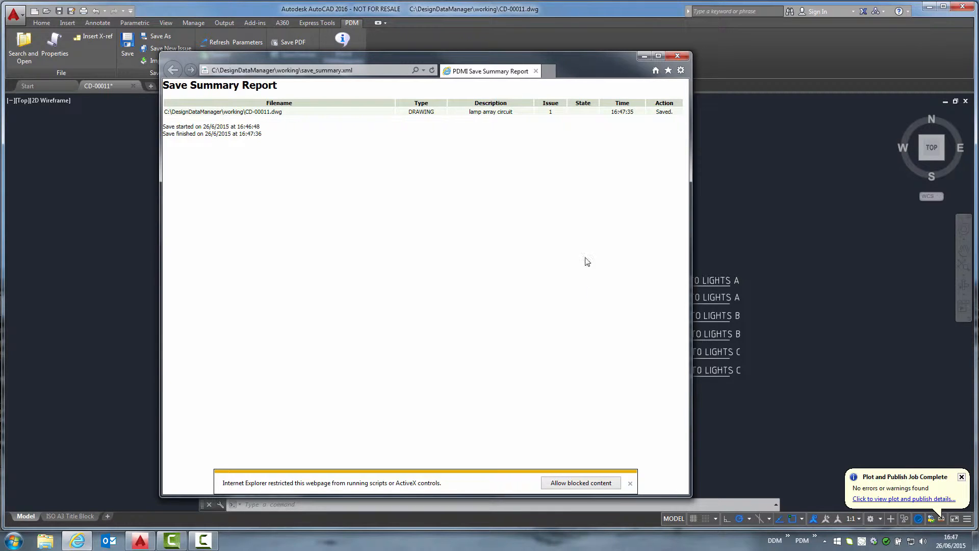
pyautogui.click(676, 56)
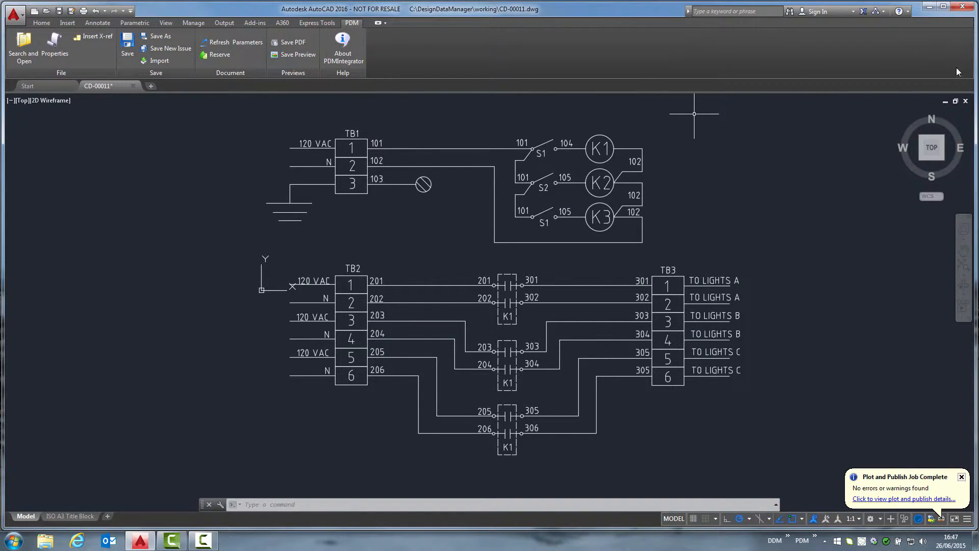
# - Close the drawing without saving further changes and open the DDM item search
pyautogui.click(966, 101)
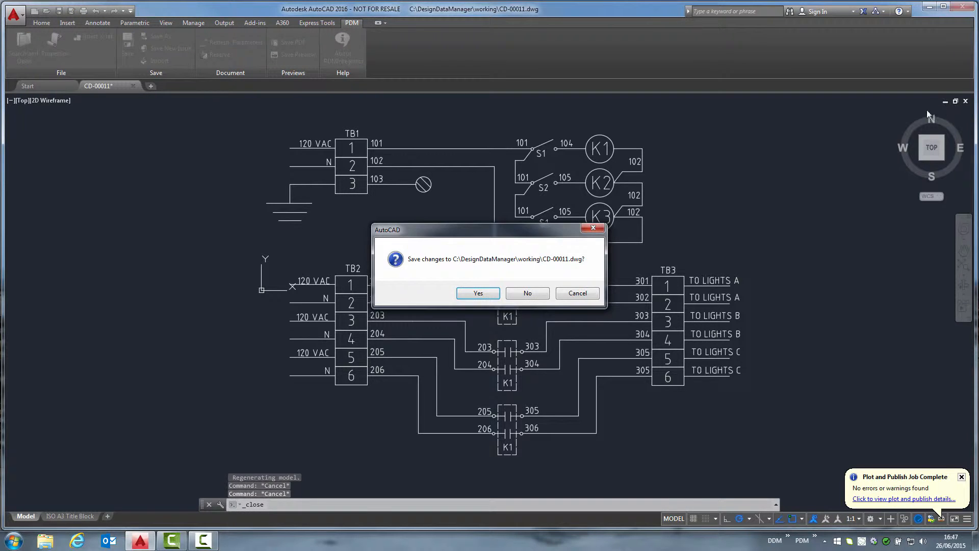
pyautogui.click(540, 294)
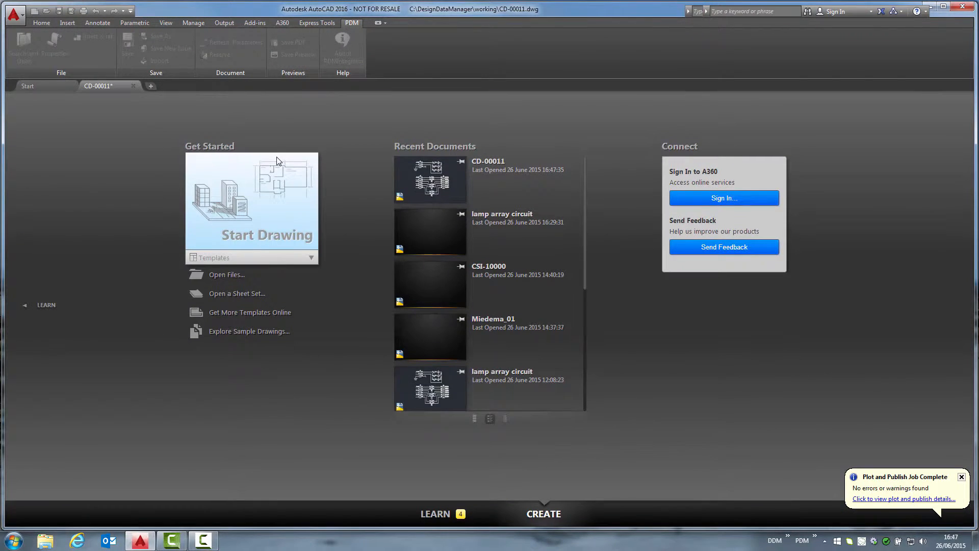
pyautogui.click(22, 20)
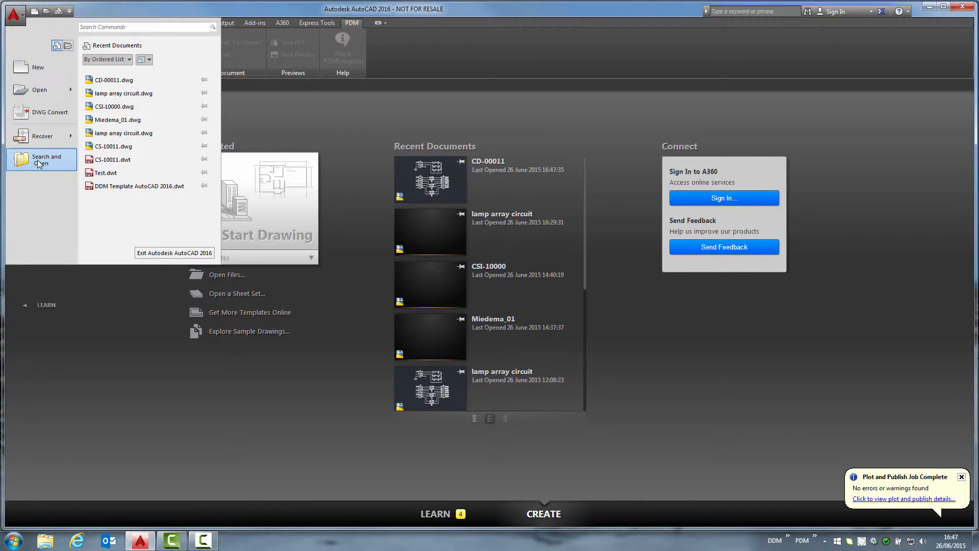
pyautogui.click(38, 162)
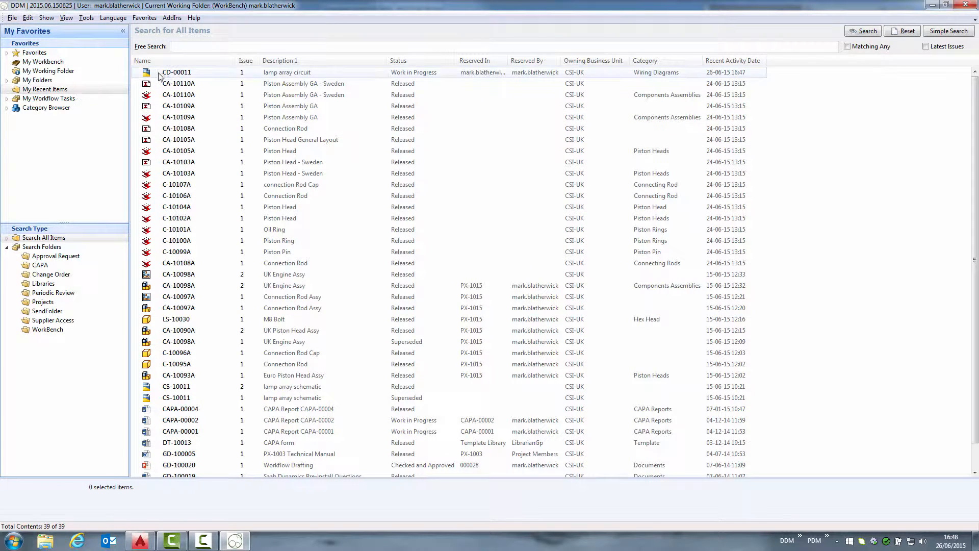
# - Preview the PDF of the work-in-progress drawing CD-00011 to examine its status stamp and title block
pyautogui.click(176, 76)
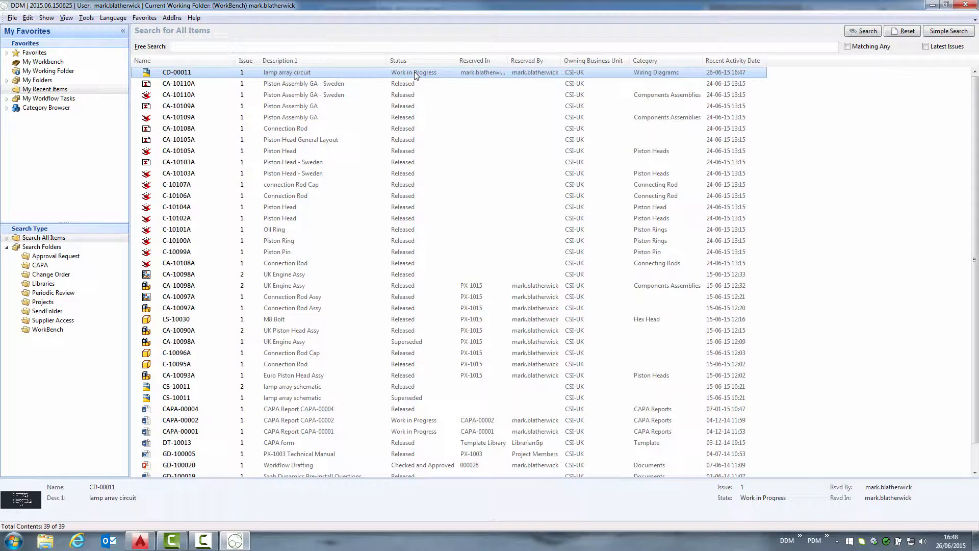
pyautogui.rightClick(298, 71)
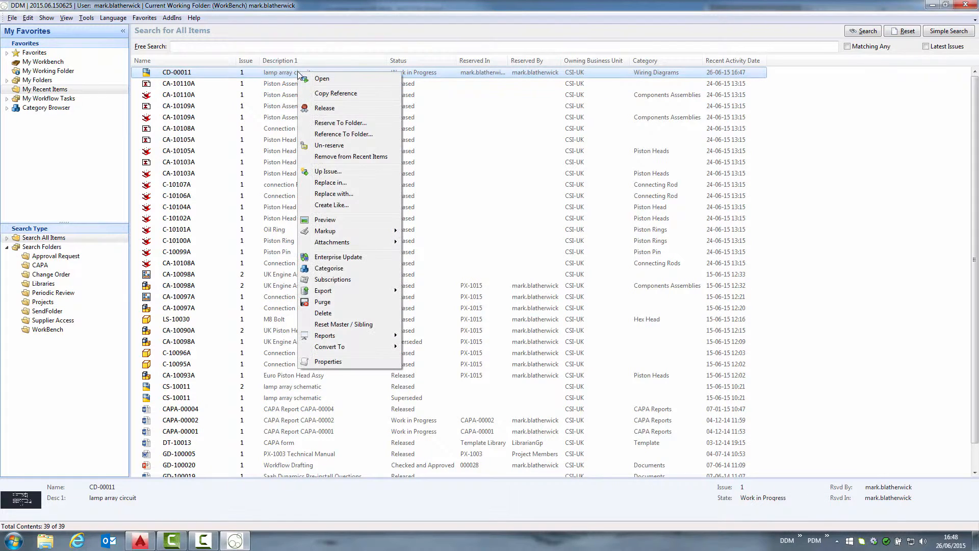
pyautogui.click(326, 219)
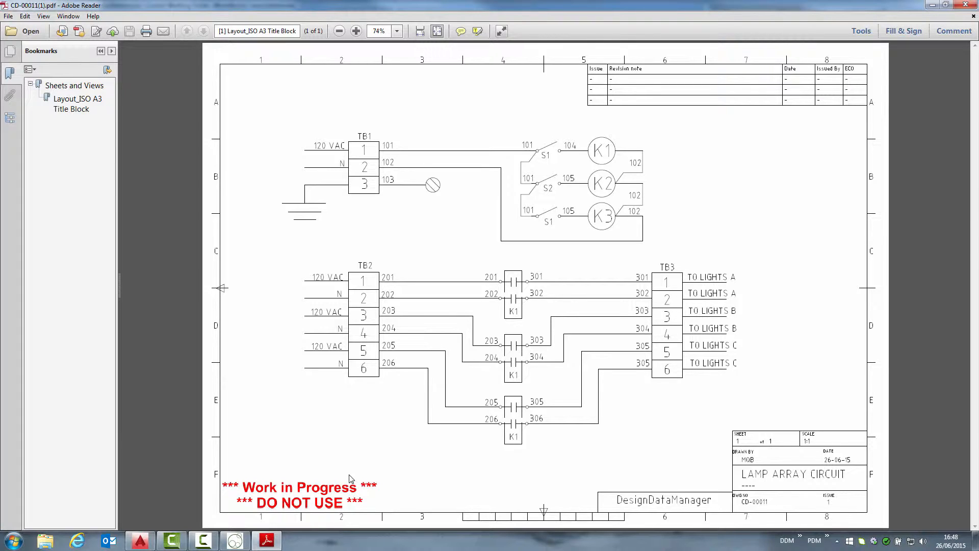
pyautogui.click(965, 4)
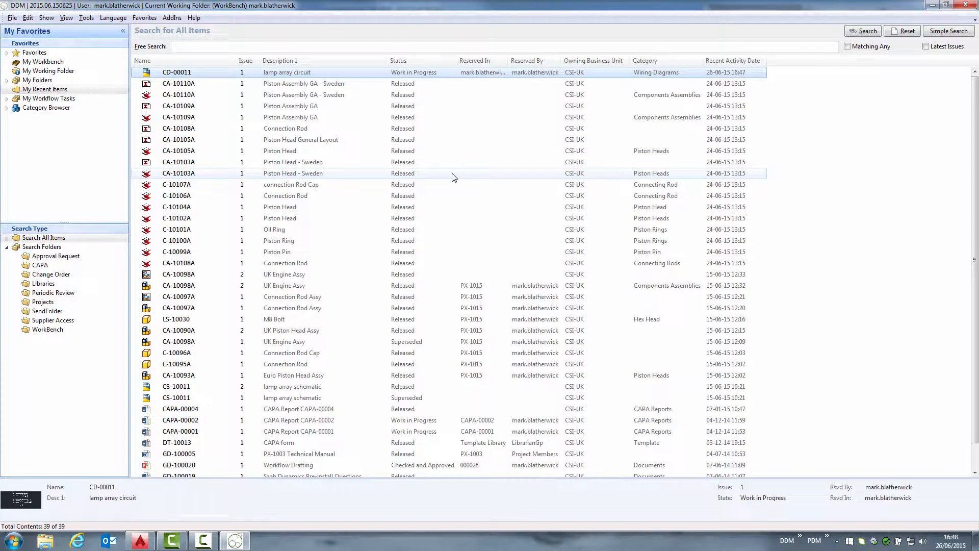
# - Release drawing CD-00011 by setting its state to Released with the note "ready for manufacture"
pyautogui.rightClick(206, 75)
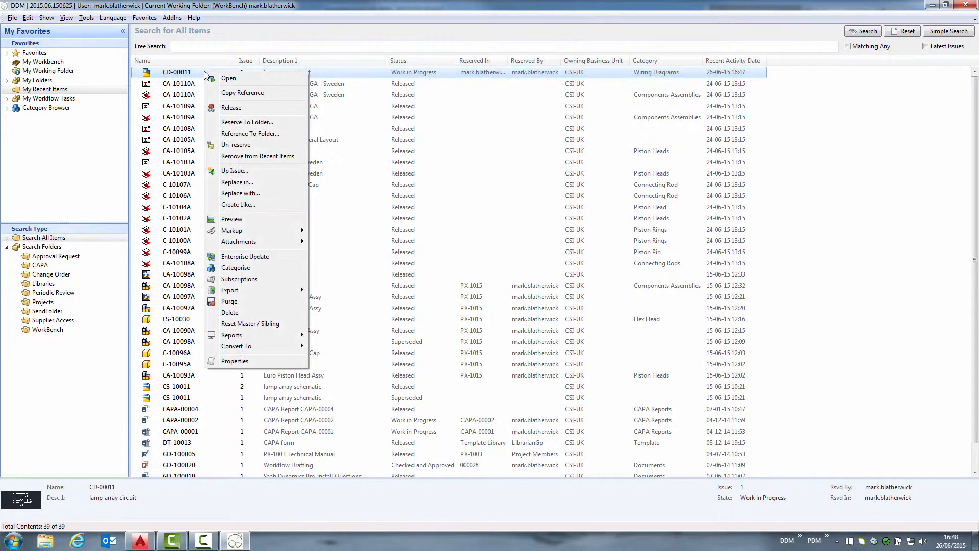
pyautogui.click(244, 108)
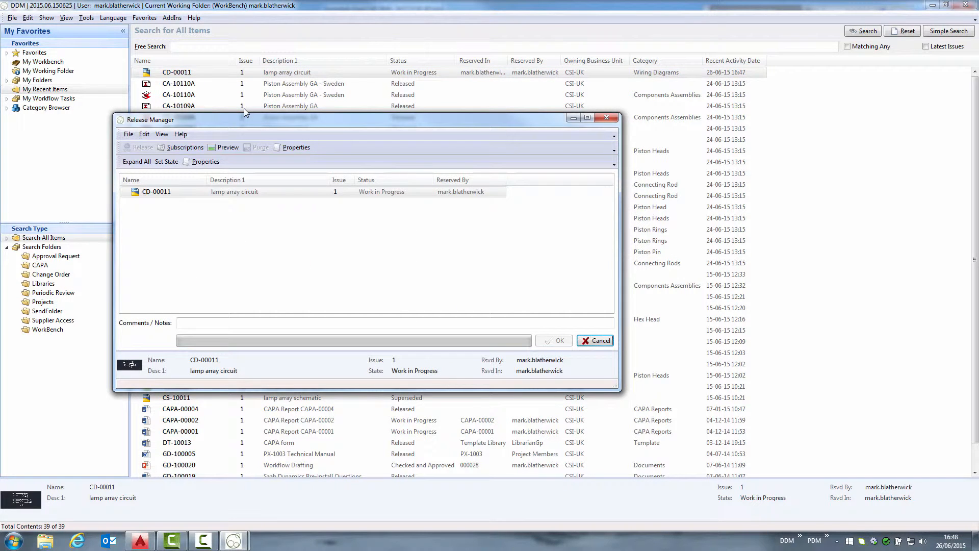
pyautogui.click(167, 162)
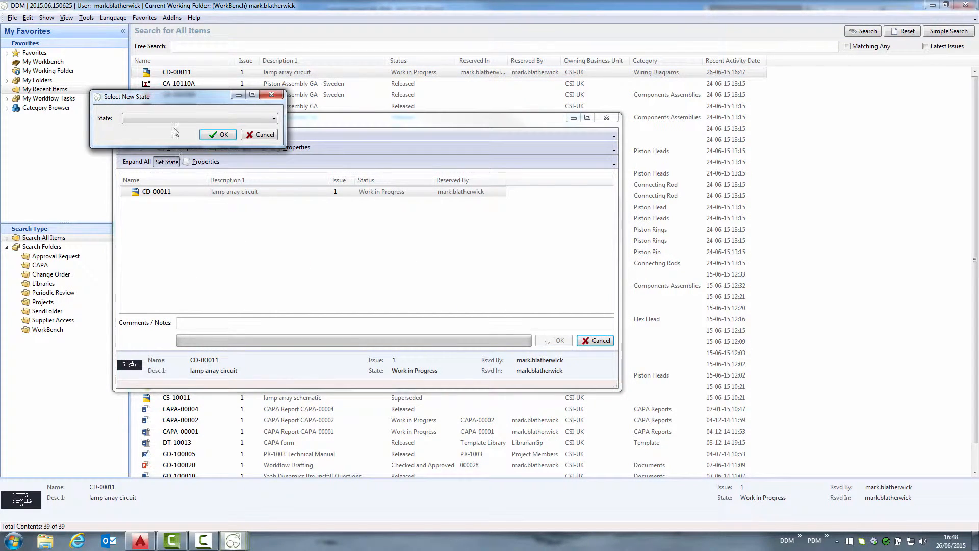
pyautogui.click(176, 118)
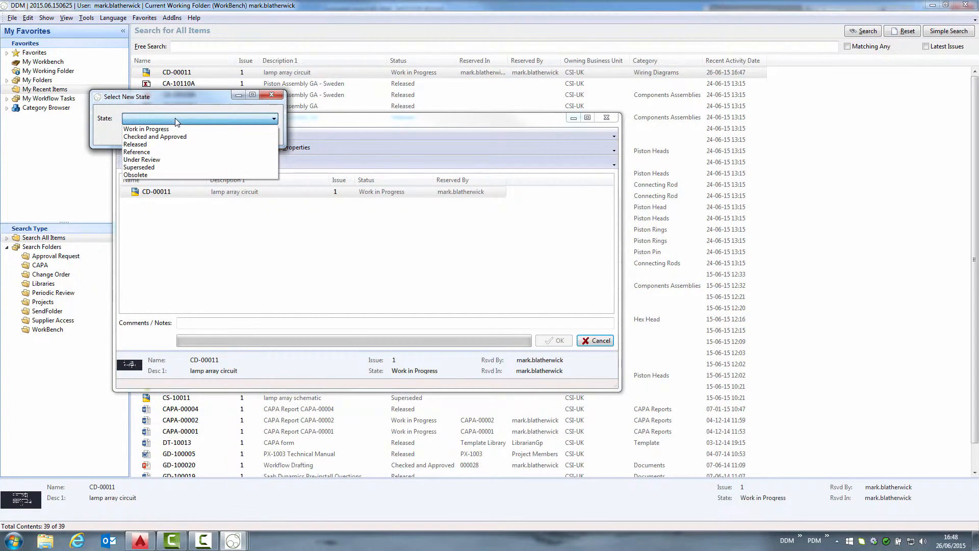
pyautogui.click(163, 144)
pyautogui.click(219, 136)
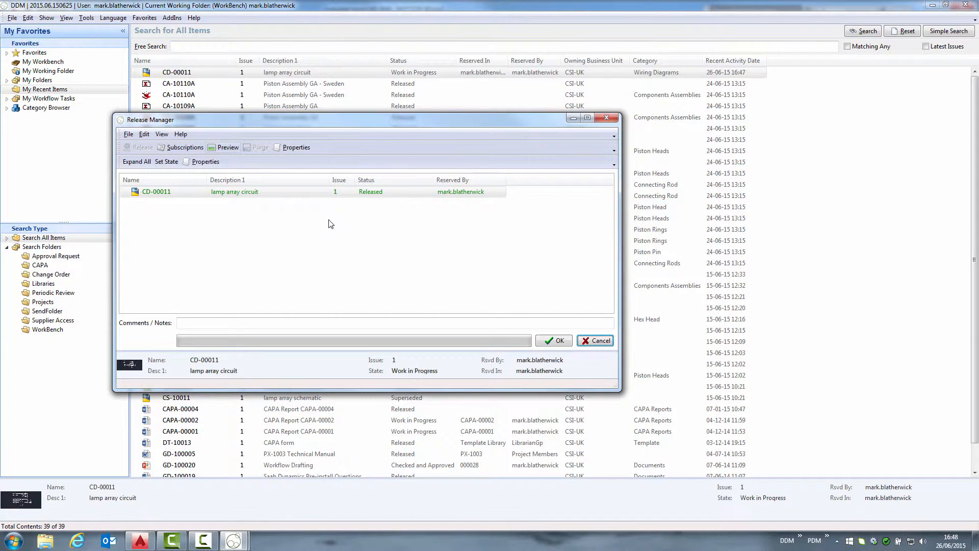
pyautogui.click(305, 325)
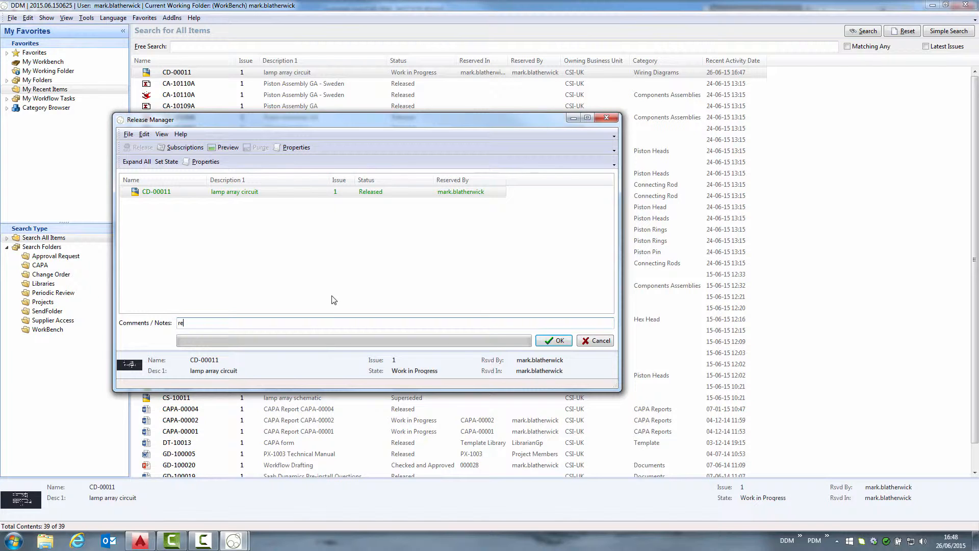
pyautogui.write('ready for manufacture')
pyautogui.click(557, 342)
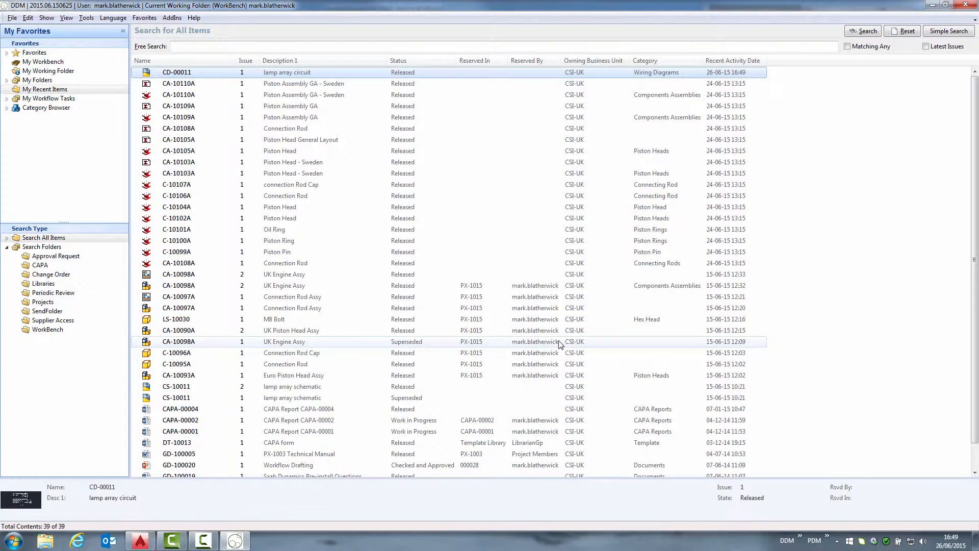
# - Preview the PDF of the released drawing CD-00011 to check its updated status stamp
pyautogui.rightClick(314, 74)
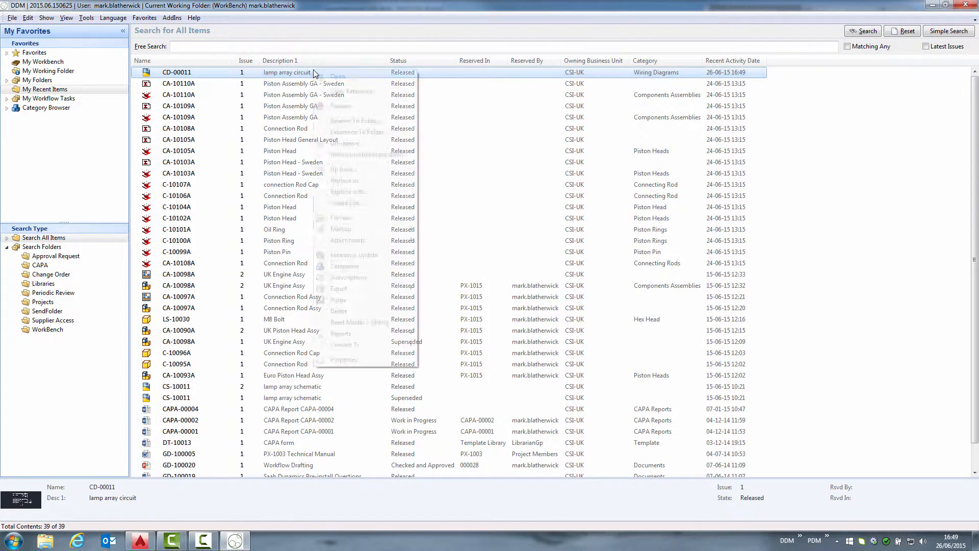
pyautogui.click(352, 219)
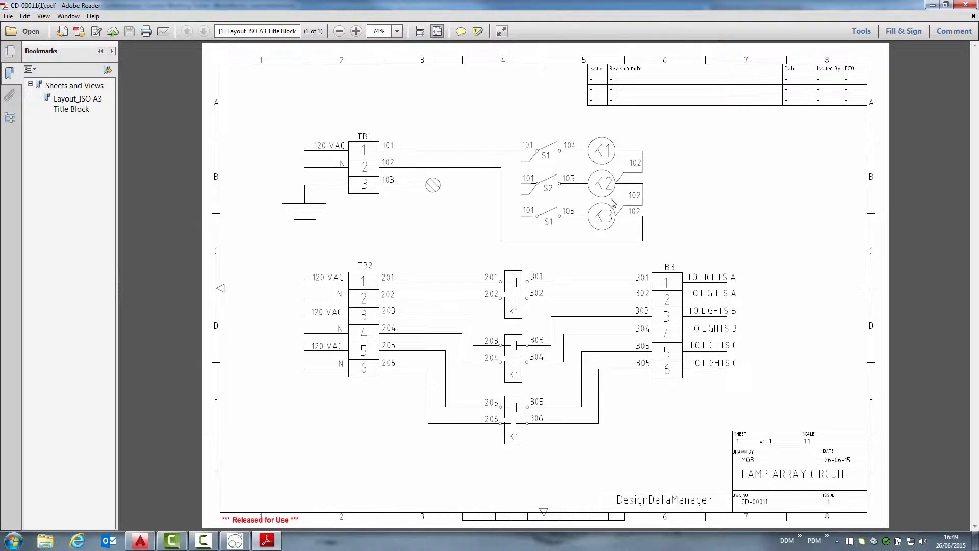
pyautogui.click(965, 5)
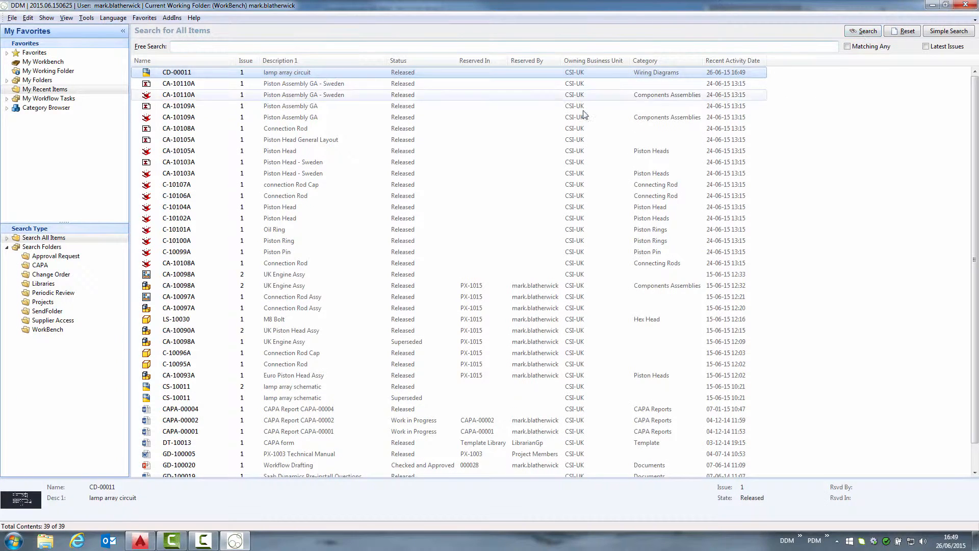
# - Open drawing CD-00011 in AutoCAD and change the wire number beside relay K3 to 106
pyautogui.doubleClick(184, 74)
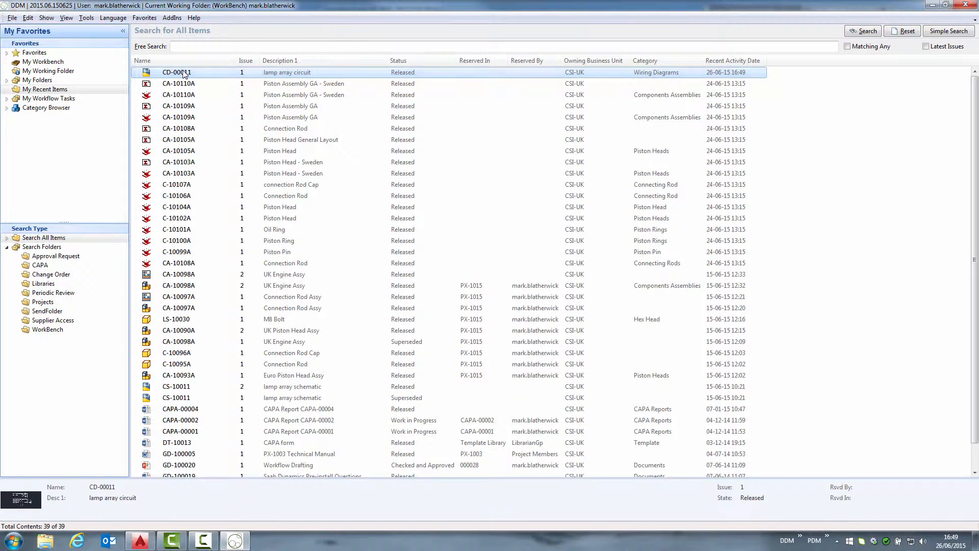
pyautogui.click(637, 329)
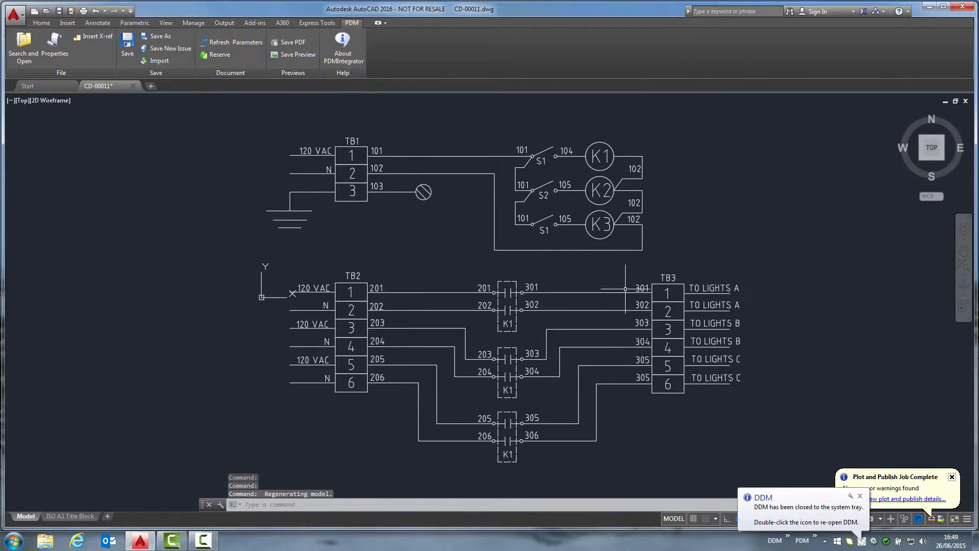
pyautogui.doubleClick(566, 220)
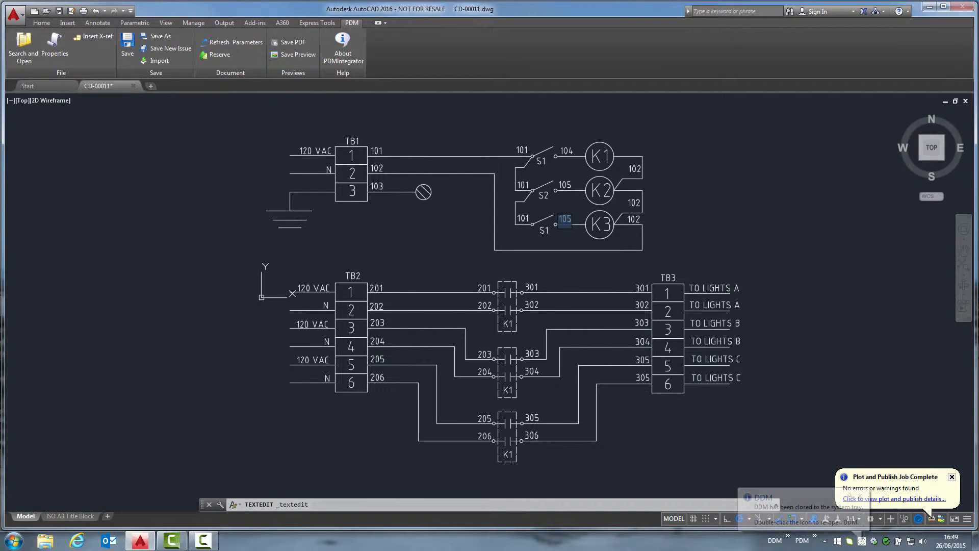
pyautogui.write('106')
pyautogui.press('Return')
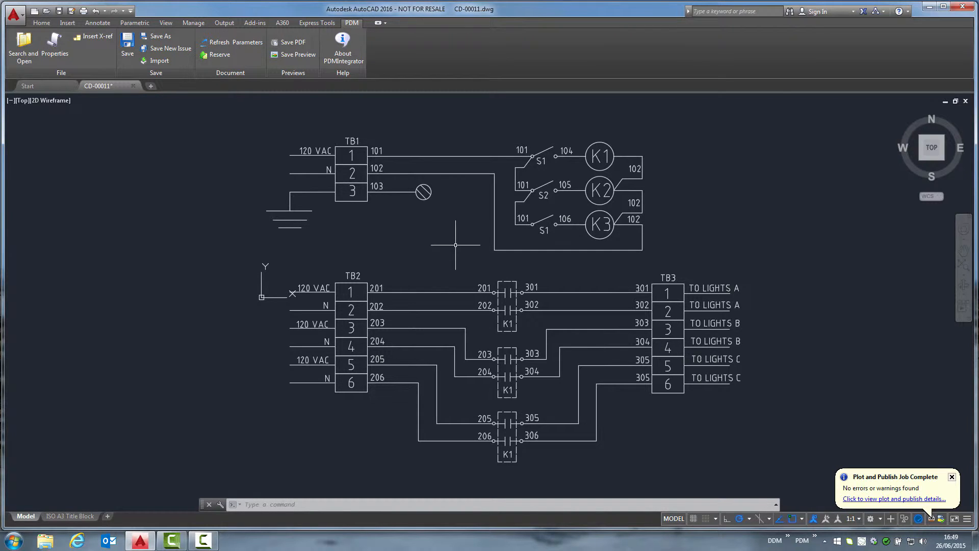
# - Check the DDM properties of drawing CD-00011, and move it up to the next issue for saving
pyautogui.click(55, 47)
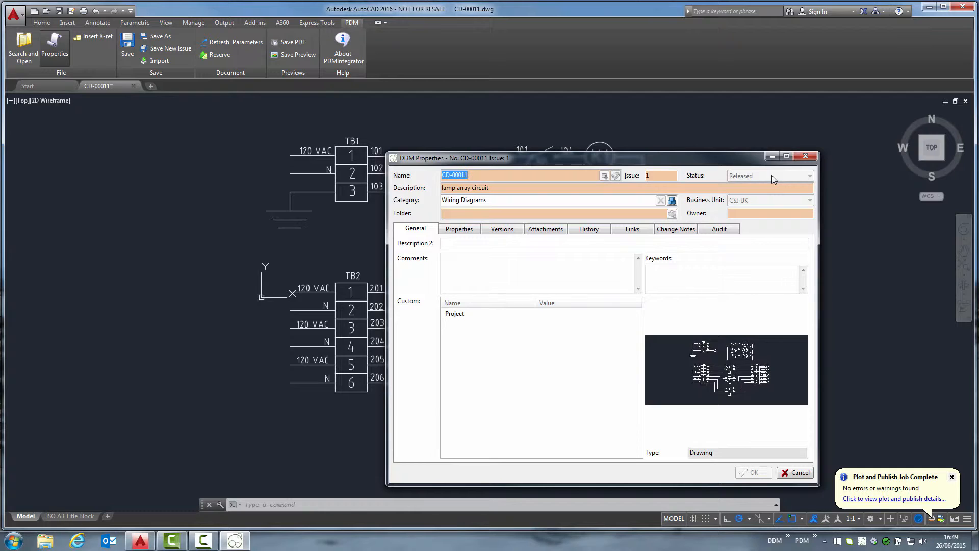
pyautogui.click(797, 473)
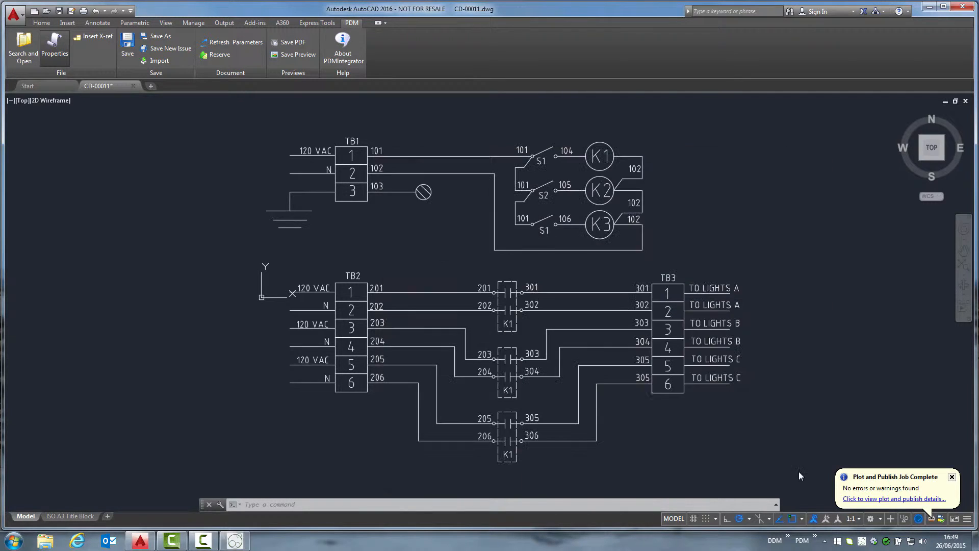
pyautogui.click(170, 50)
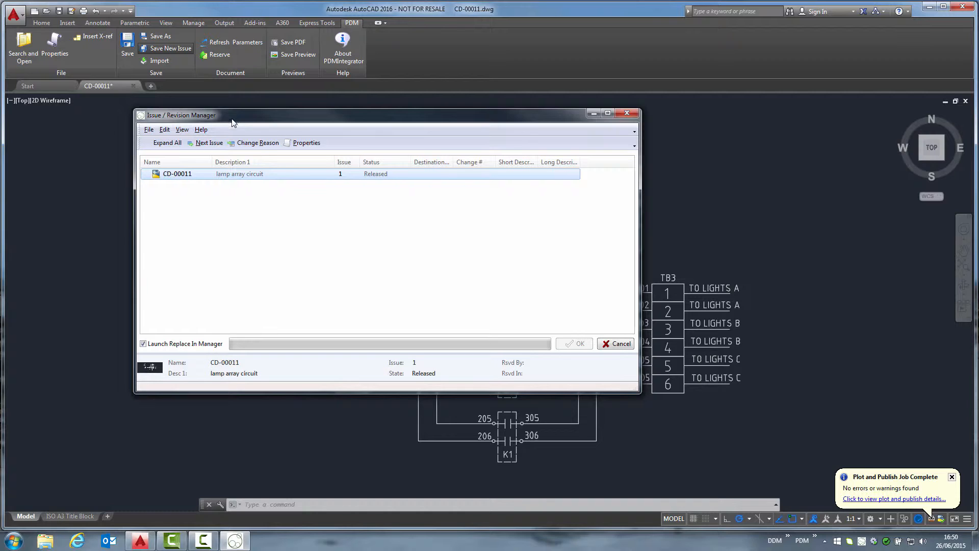
pyautogui.click(209, 145)
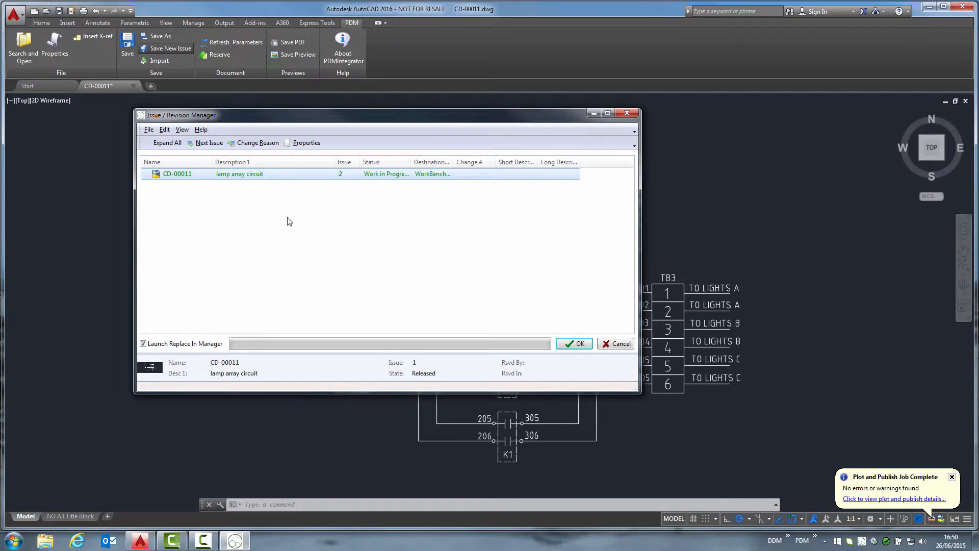
# - Enter change number 2461 and the short description "wiring number modified" as the reason for the new issue
pyautogui.click(253, 144)
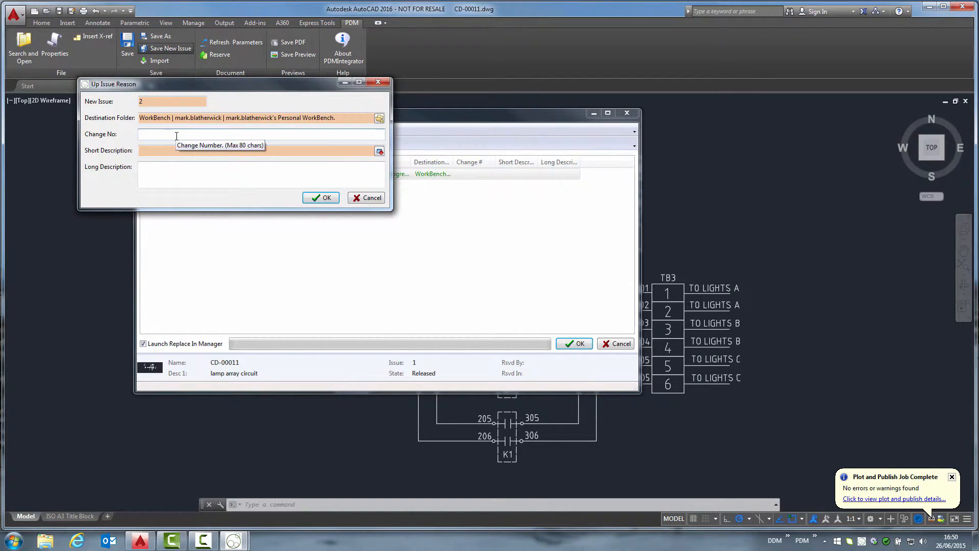
pyautogui.write('2461')
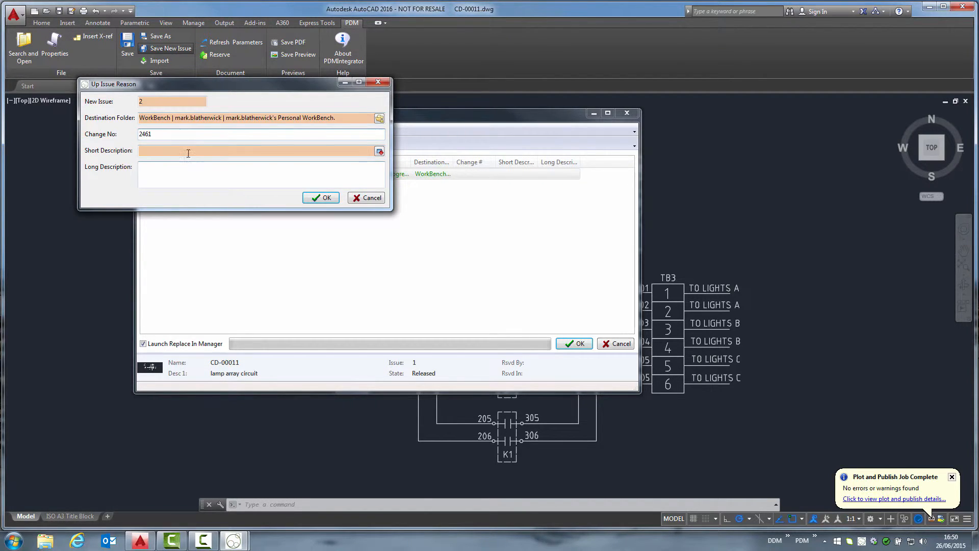
pyautogui.click(188, 149)
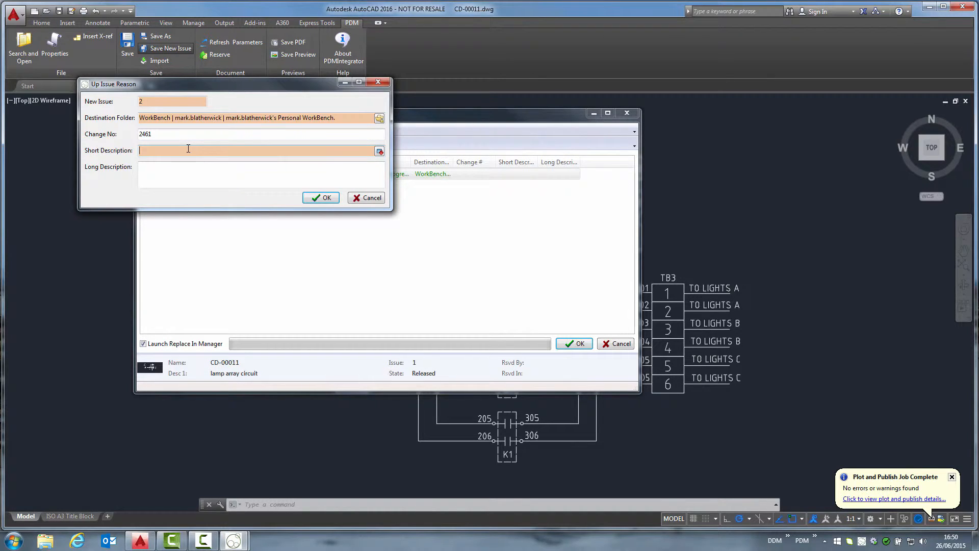
pyautogui.write('wiring number modified')
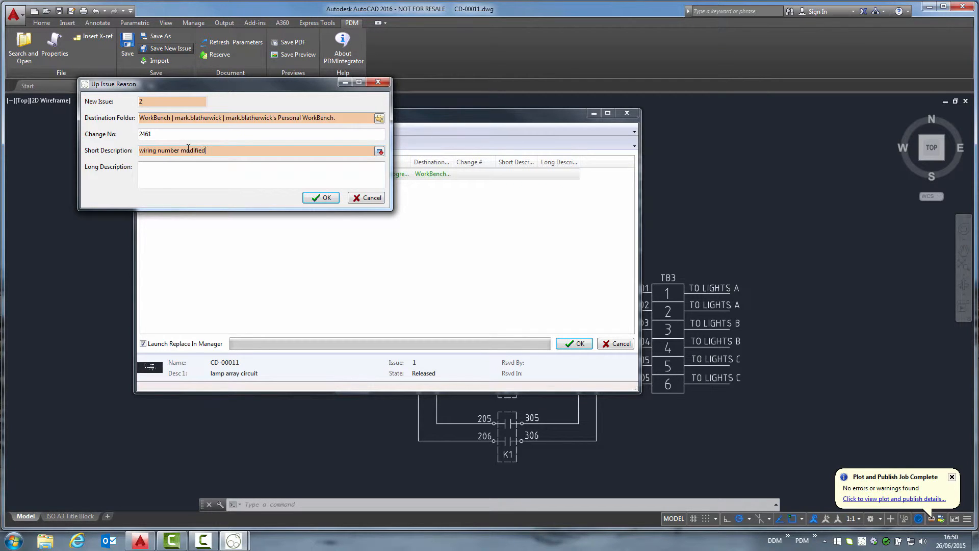
# - Copy the short description into the long description and append "wire - wire number 105 used twice, corrected duplicate and set to 106"
pyautogui.click(379, 151)
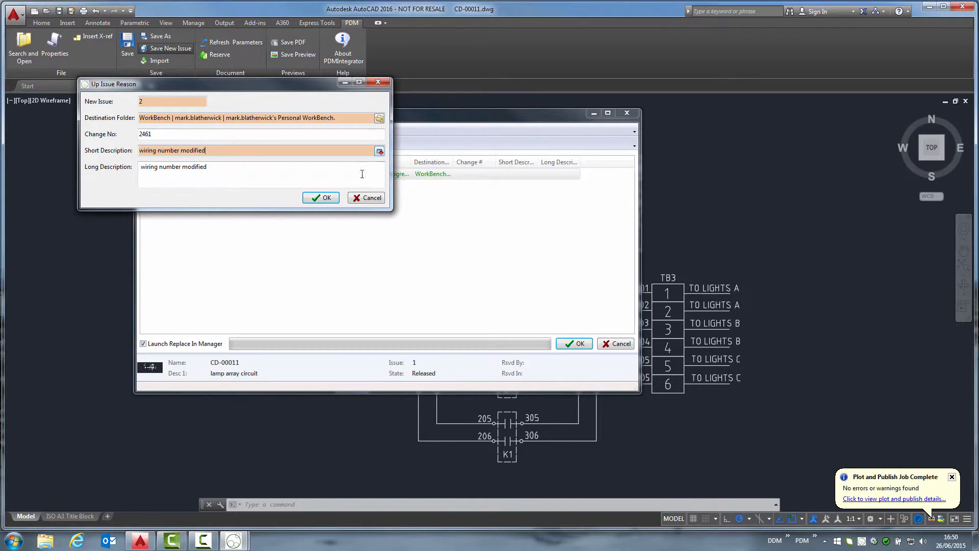
pyautogui.click(140, 168)
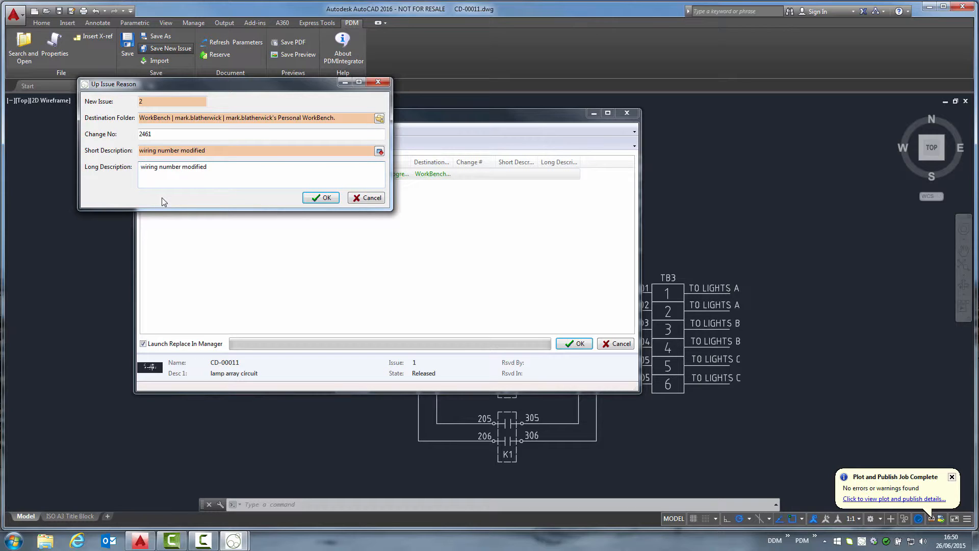
pyautogui.press('End')
pyautogui.write('wire - wire number 105 used twice, corrected')
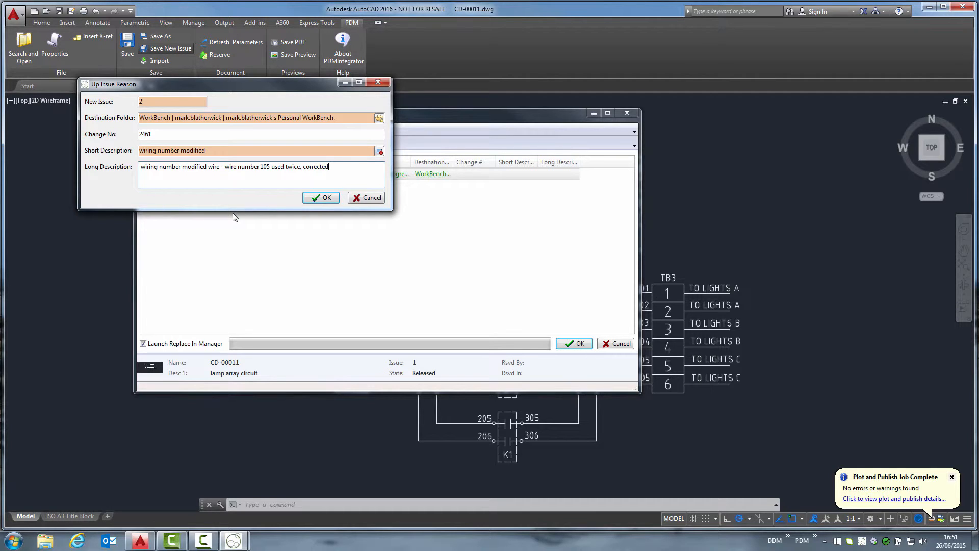
pyautogui.write(' duplicate and set to 106')
pyautogui.click(322, 198)
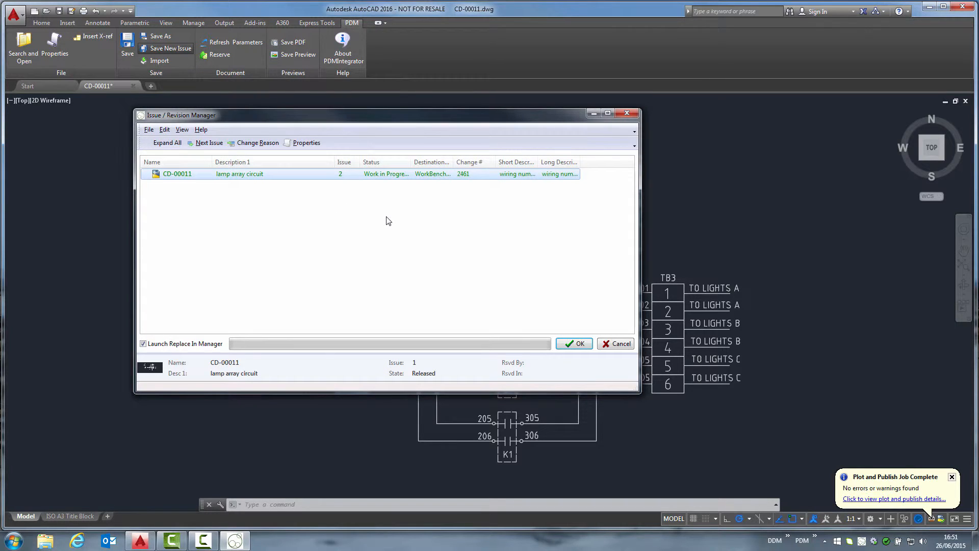
# - Save the new issue without launching Replace In Manager, and close the save report and the drawing
pyautogui.click(151, 344)
pyautogui.click(579, 344)
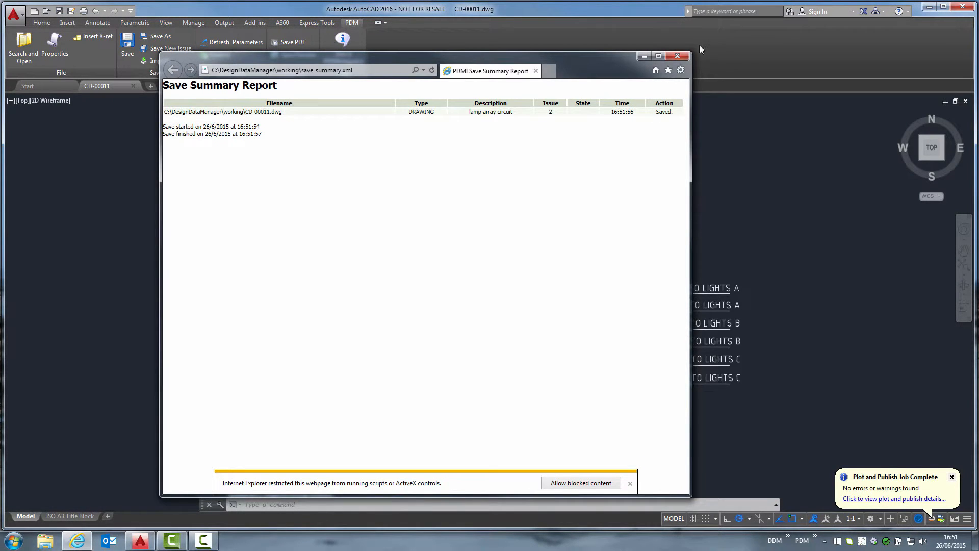
pyautogui.click(677, 56)
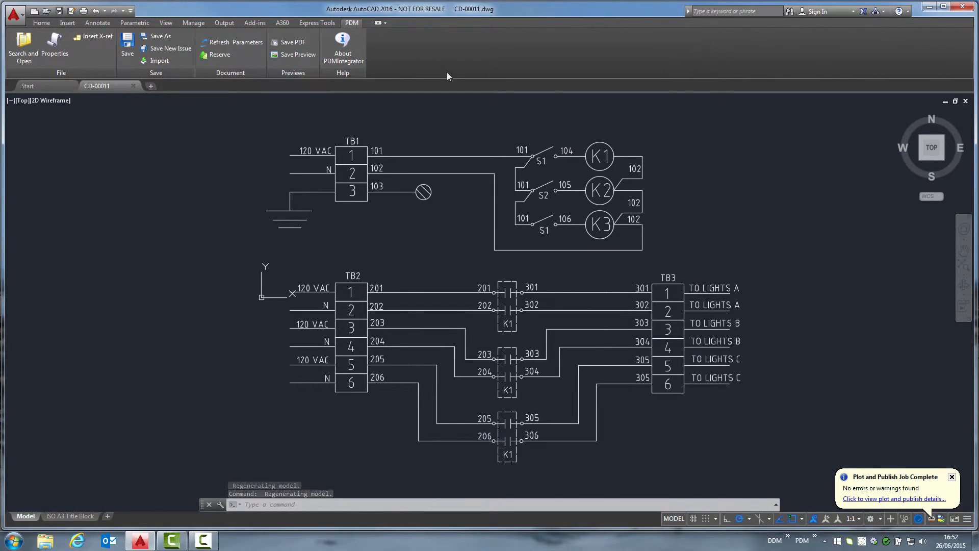
pyautogui.click(966, 100)
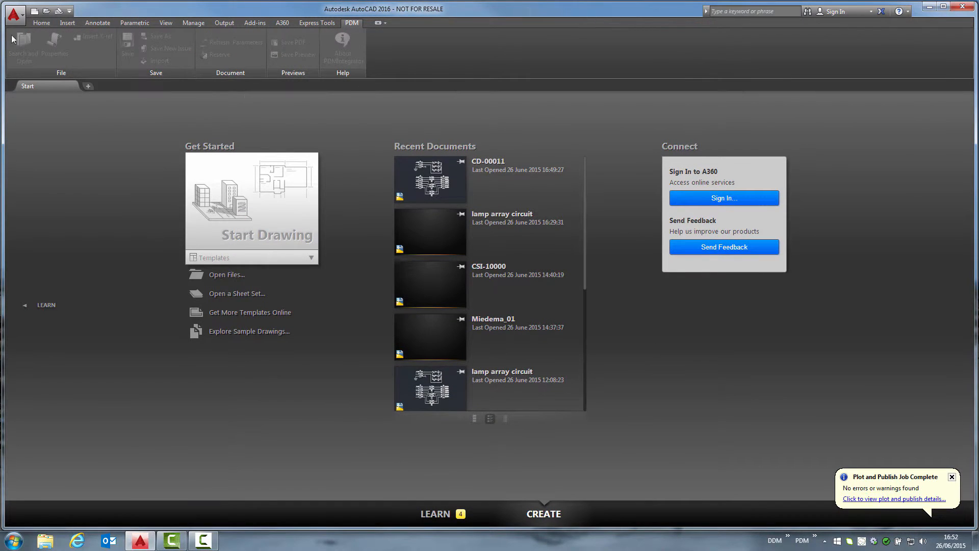
# - Switch to DDM and preview the PDF of CD-00011 issue 2 to examine its revision note and status stamp
pyautogui.click(17, 18)
pyautogui.click(16, 162)
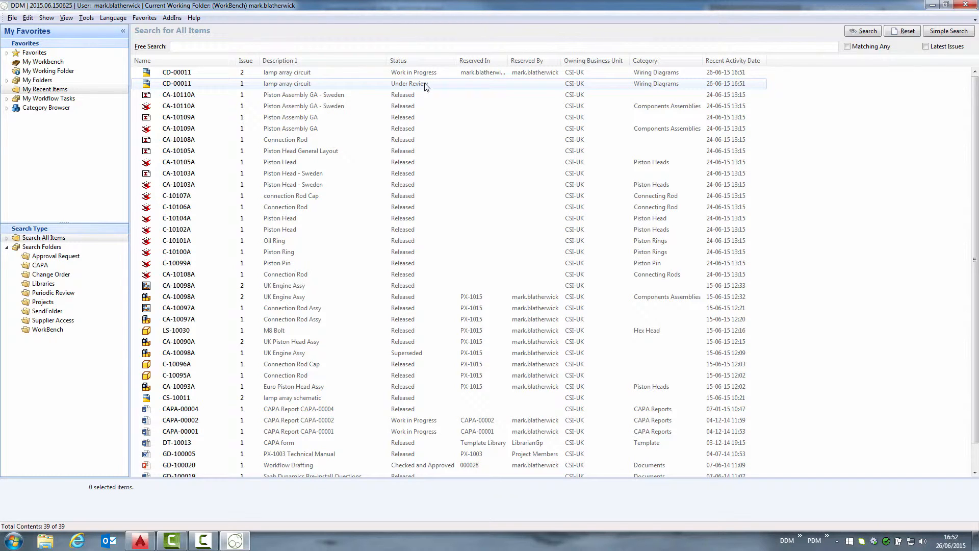
pyautogui.click(281, 76)
pyautogui.rightClick(281, 76)
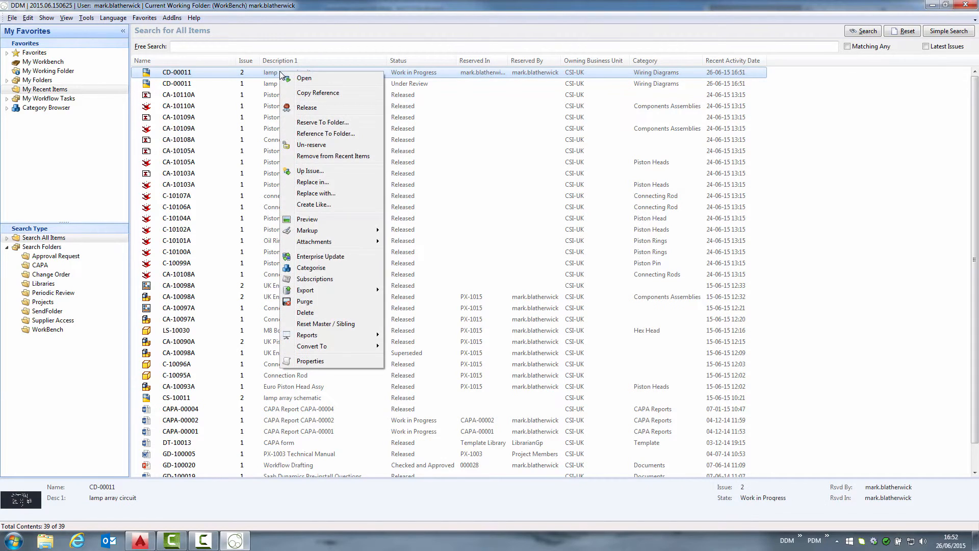
pyautogui.click(323, 219)
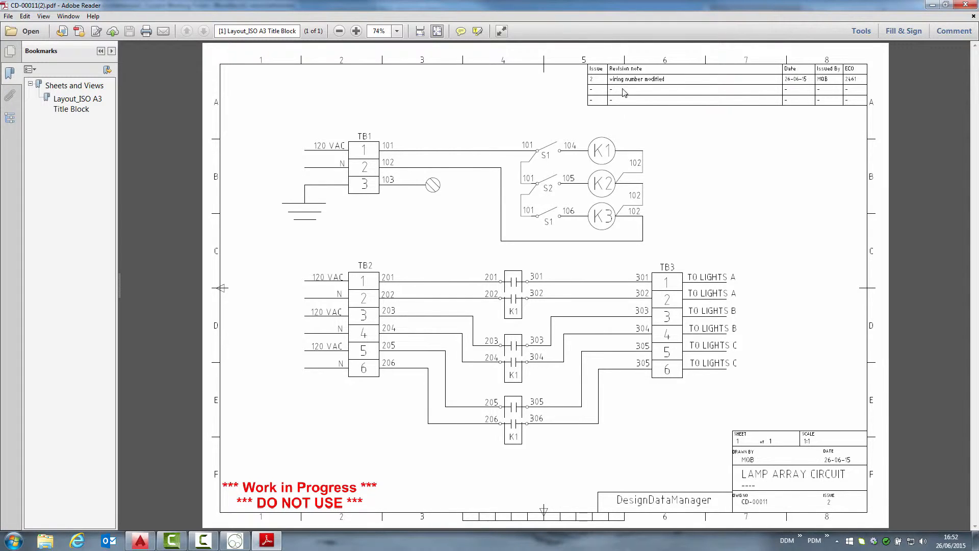
pyautogui.moveTo(643, 88)
pyautogui.click(967, 5)
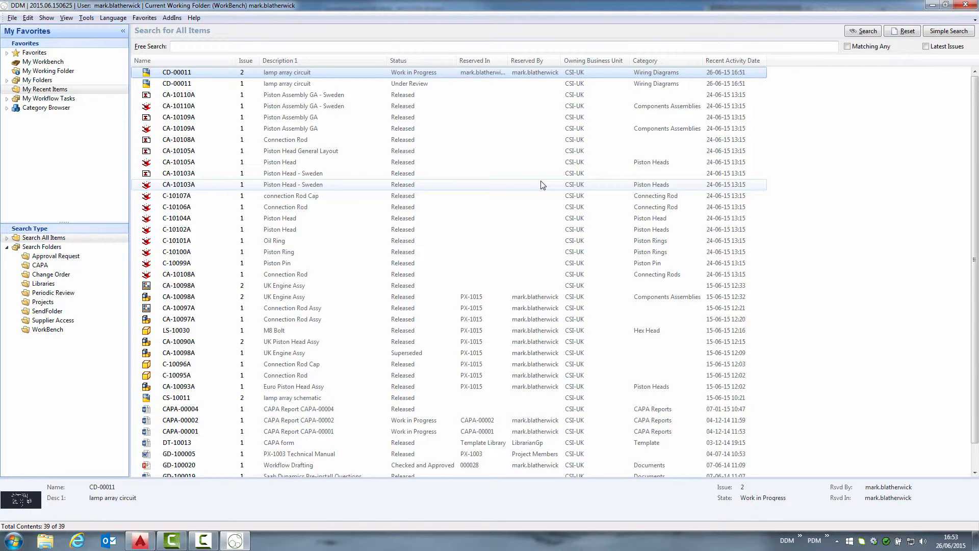
# - Release issue 2 of drawing CD-00011 by setting its state to Released
pyautogui.rightClick(185, 74)
pyautogui.click(214, 108)
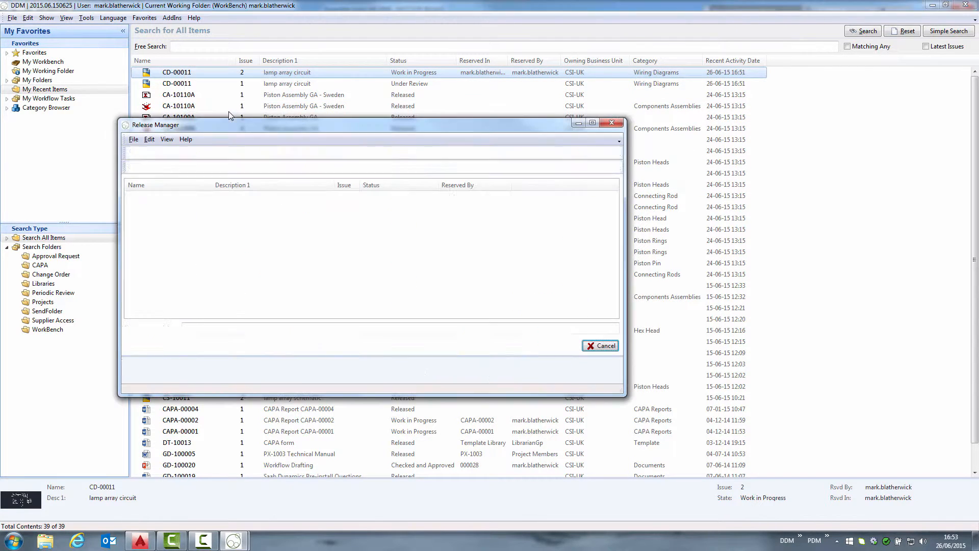
pyautogui.click(171, 167)
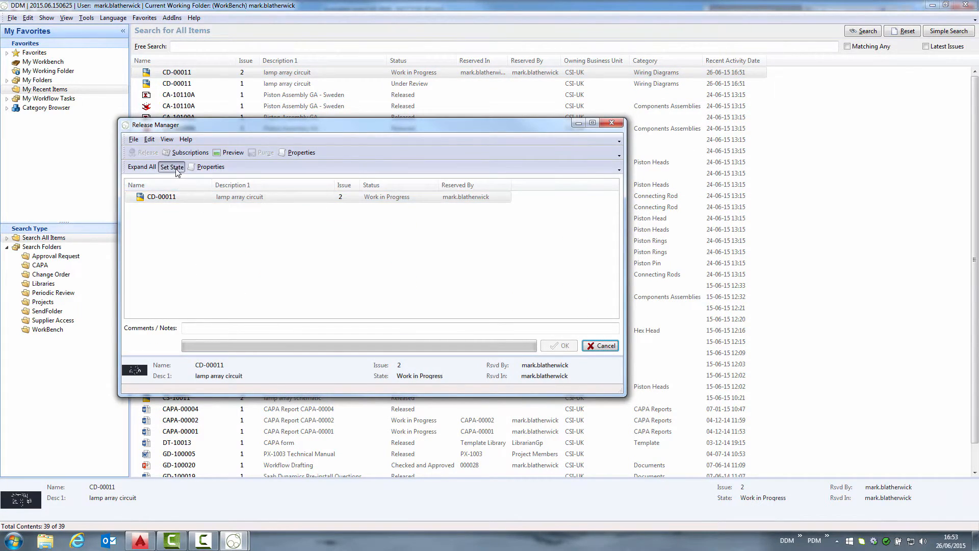
pyautogui.click(204, 119)
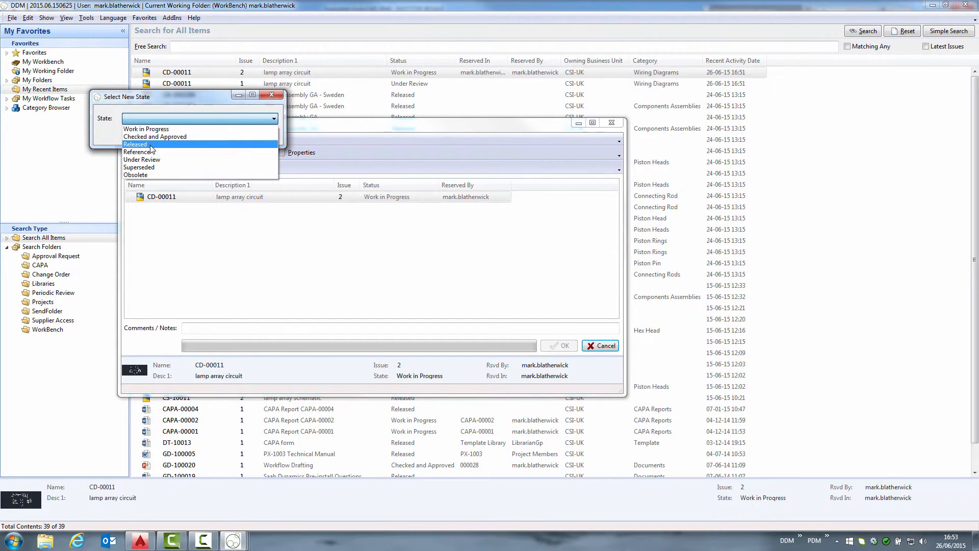
pyautogui.click(150, 144)
pyautogui.click(217, 135)
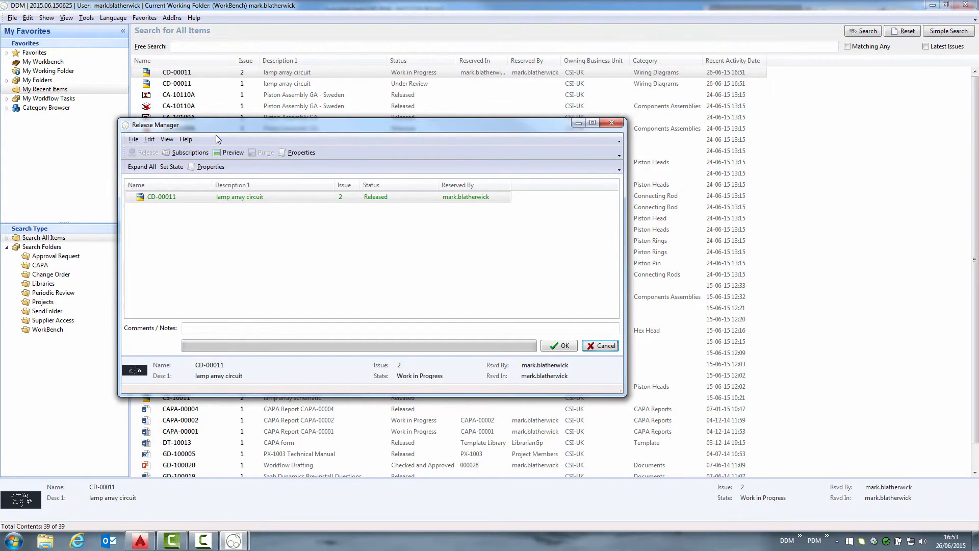
pyautogui.click(564, 347)
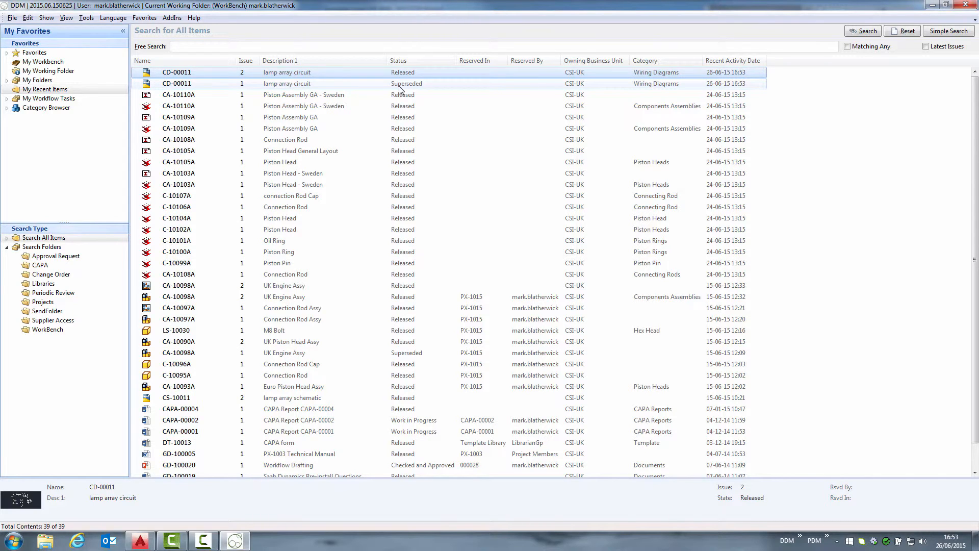
# - Review the state change history and the change note details in the properties of CD-00011 issue 2
pyautogui.rightClick(279, 72)
pyautogui.click(326, 361)
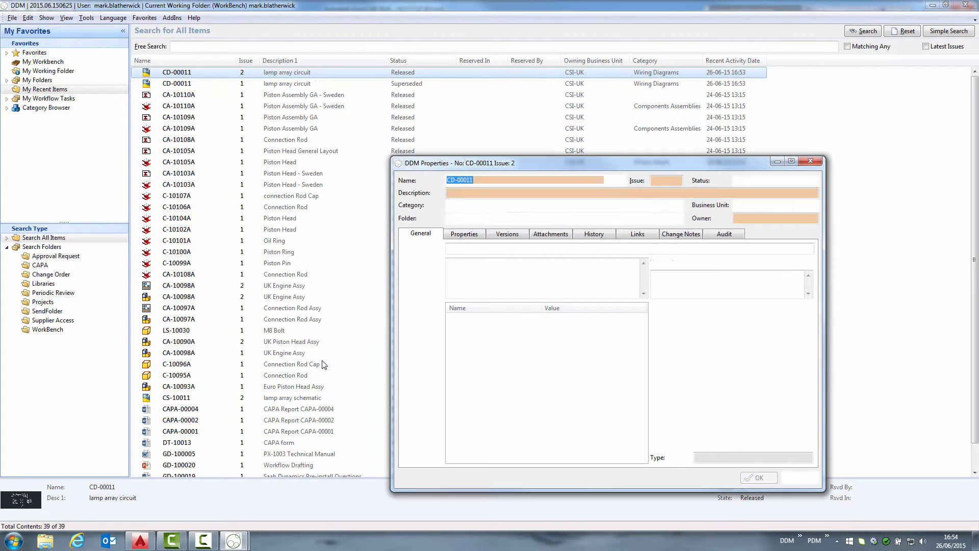
pyautogui.moveTo(559, 167); pyautogui.dragTo(394, 105)
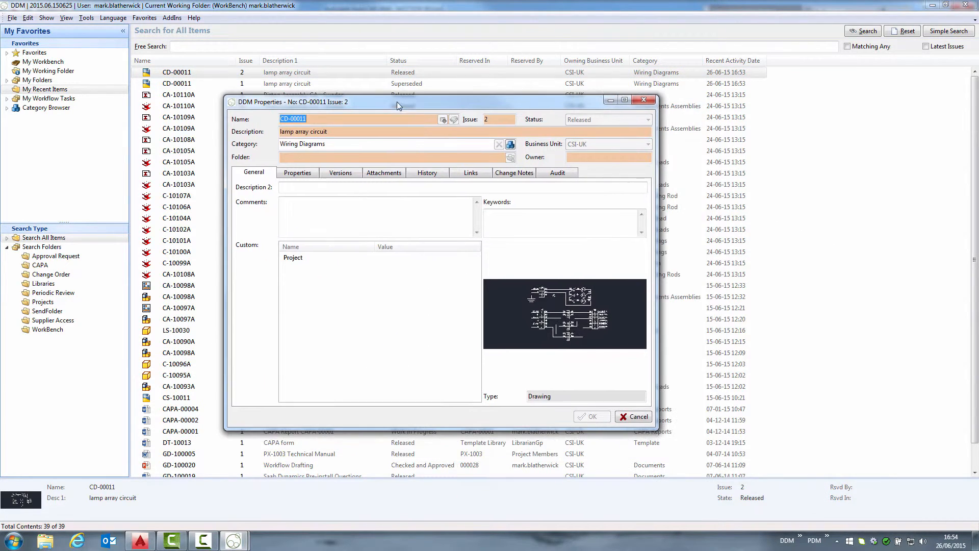
pyautogui.click(427, 173)
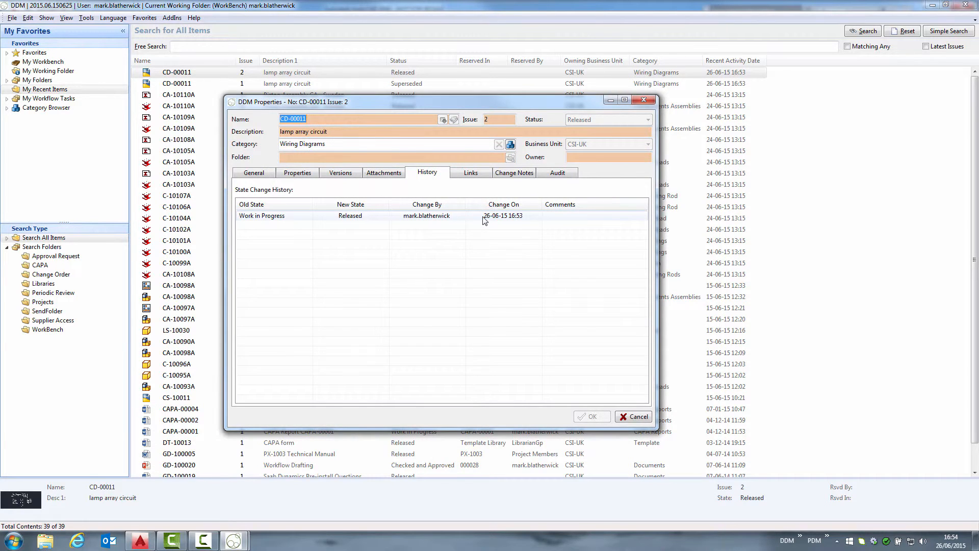
pyautogui.click(515, 173)
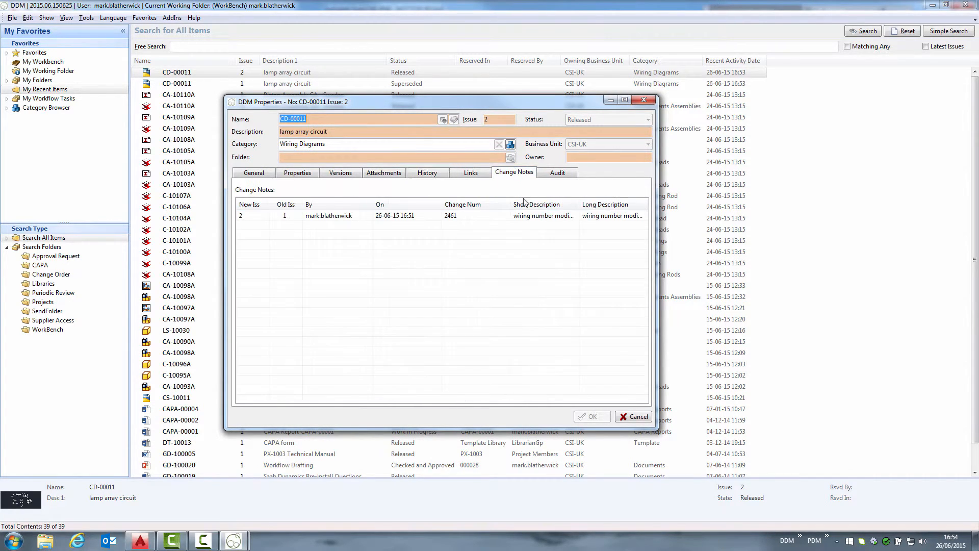
pyautogui.doubleClick(351, 218)
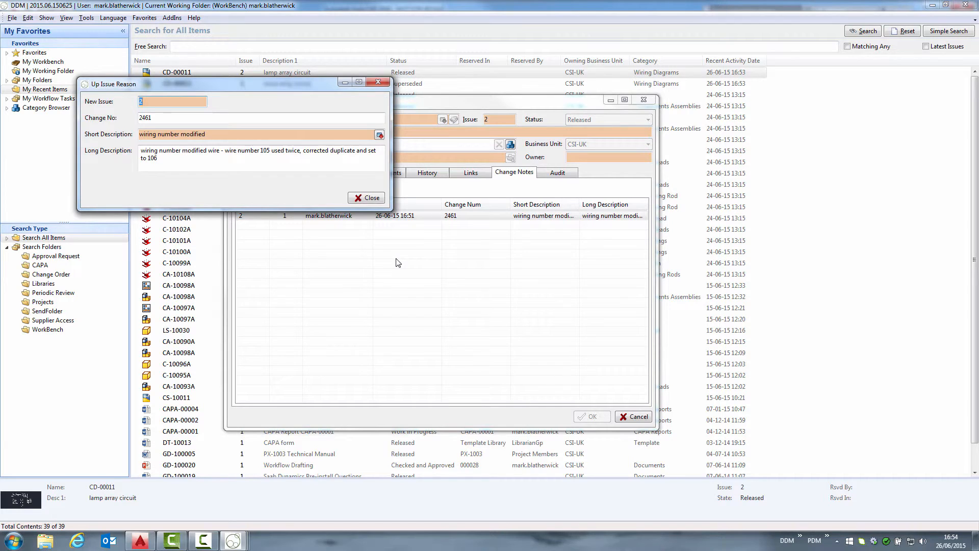
pyautogui.click(376, 199)
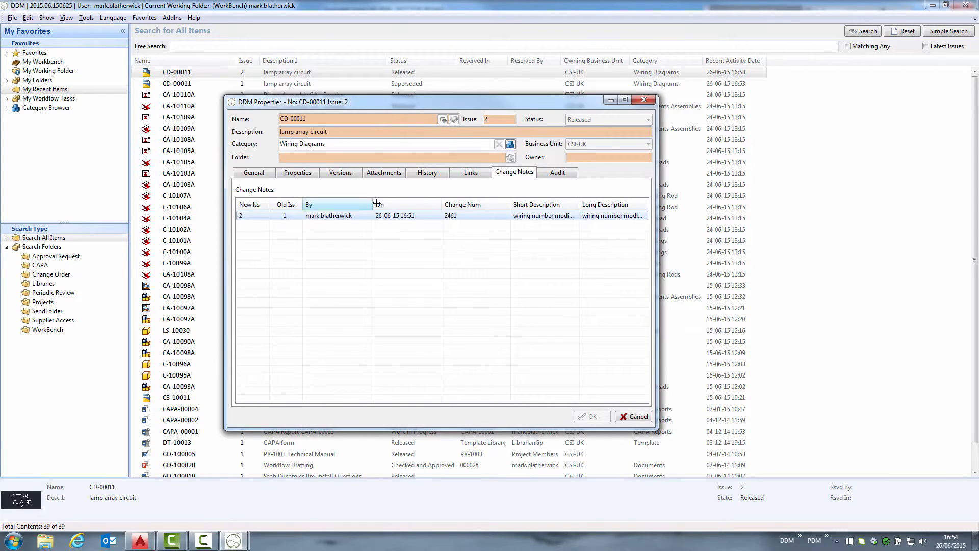
pyautogui.click(635, 417)
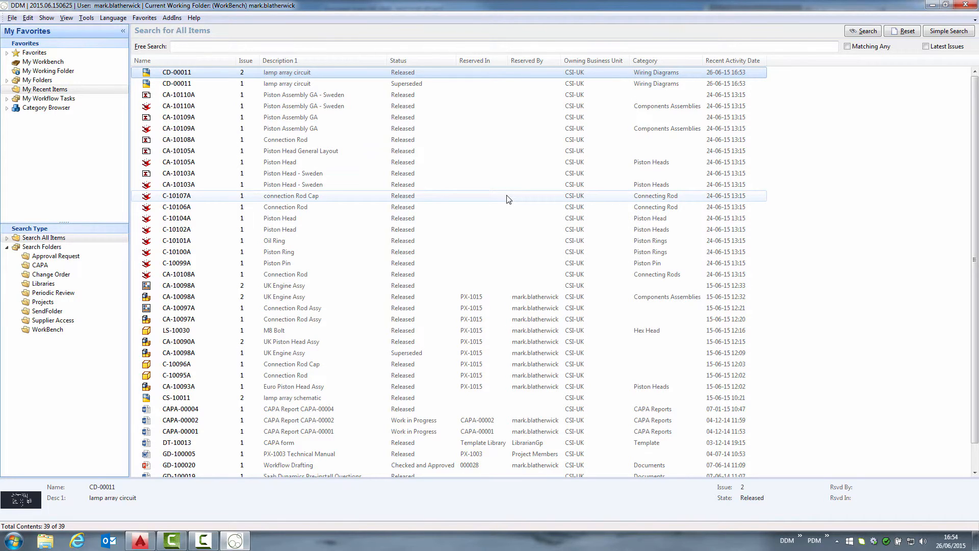